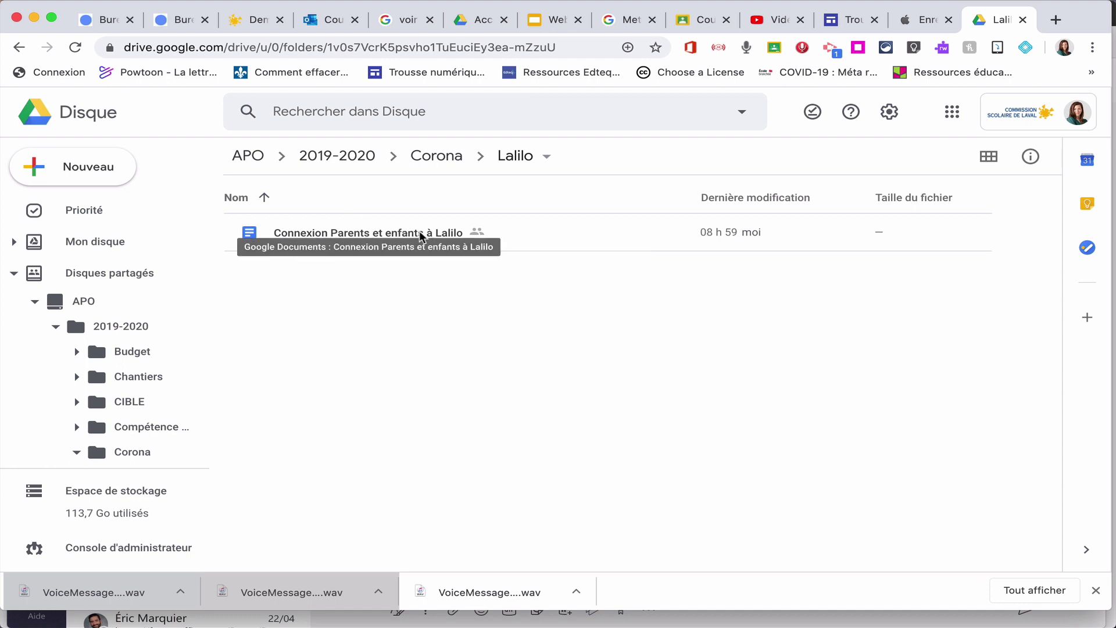
Step: Switch to Google Classroom and start a new assignment (Devoir) in the Français Groupe 00 course
{"action": "left_click", "coordinate": [699, 22]}
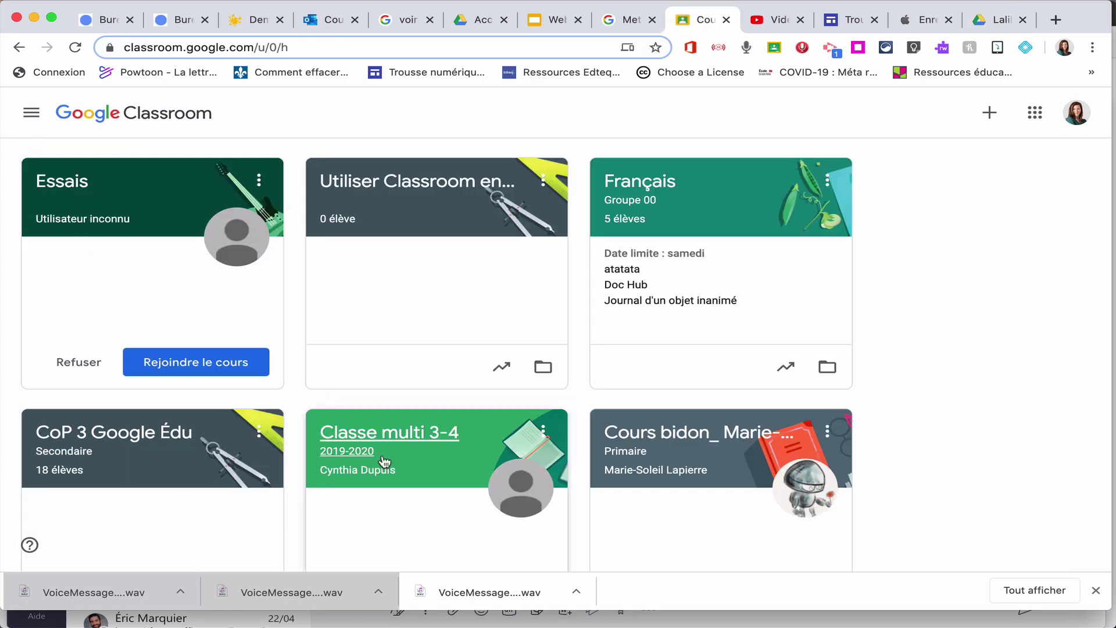
{"action": "left_click", "coordinate": [626, 207]}
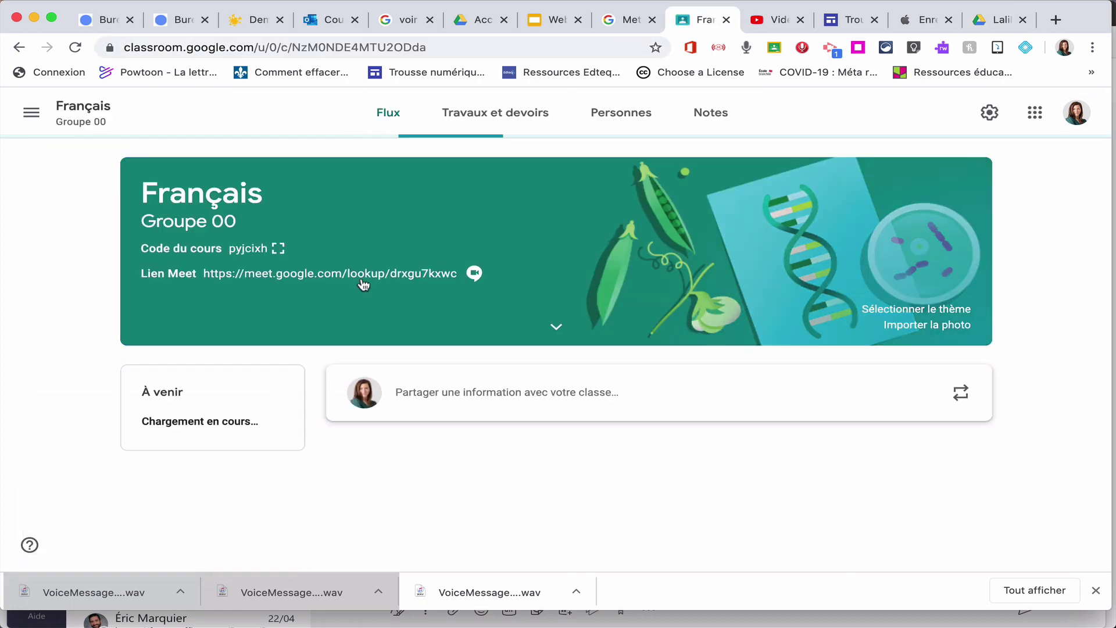
{"action": "left_click", "coordinate": [523, 115]}
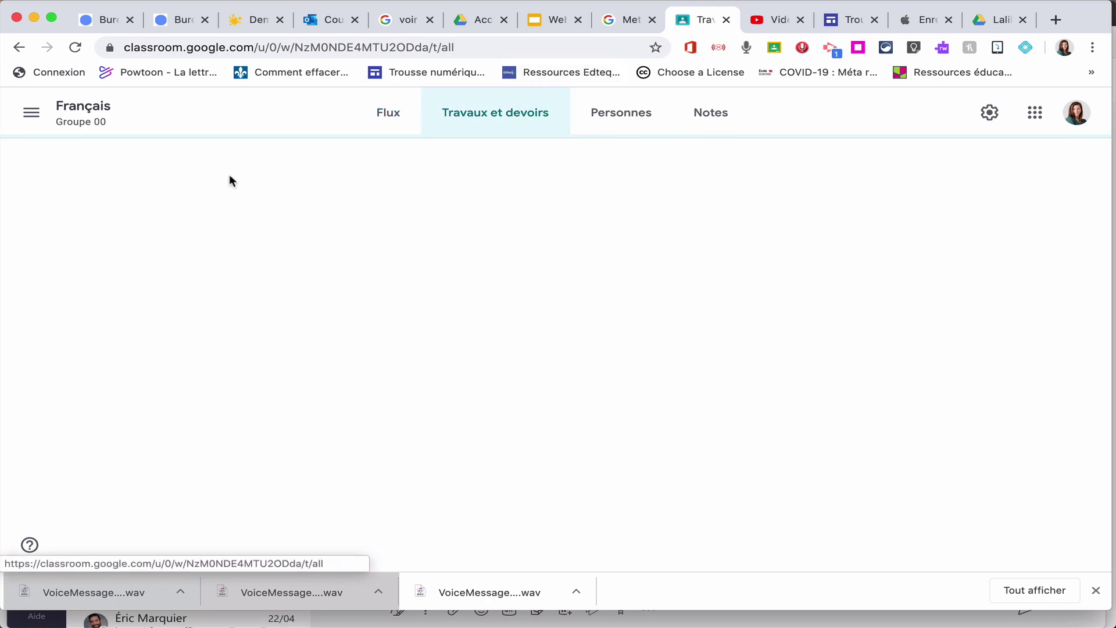
{"action": "left_click", "coordinate": [380, 182]}
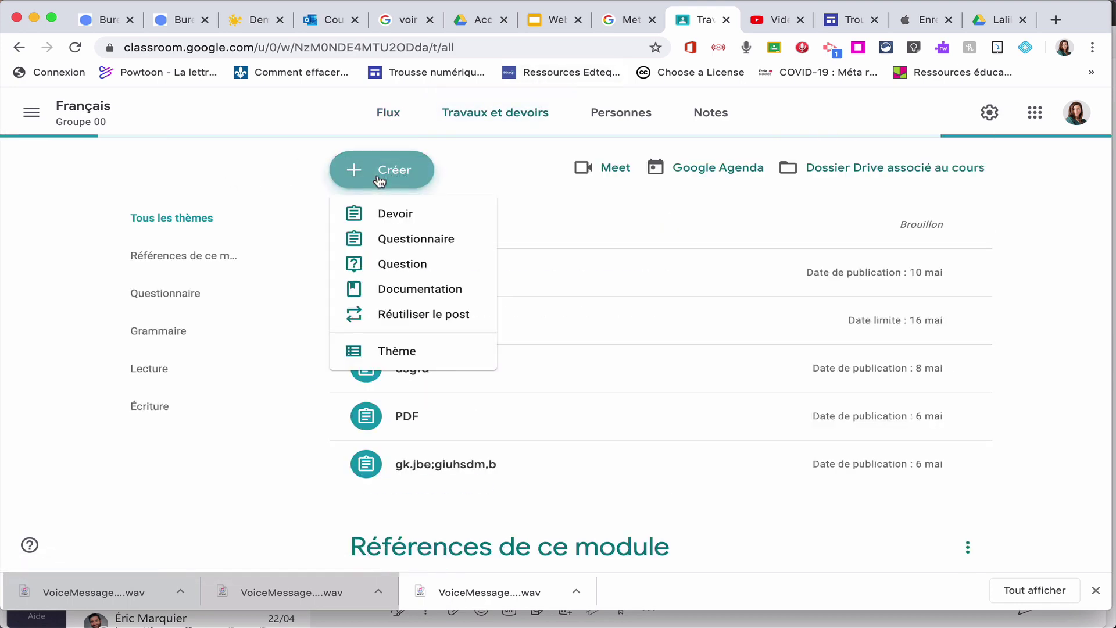
{"action": "left_click", "coordinate": [383, 214]}
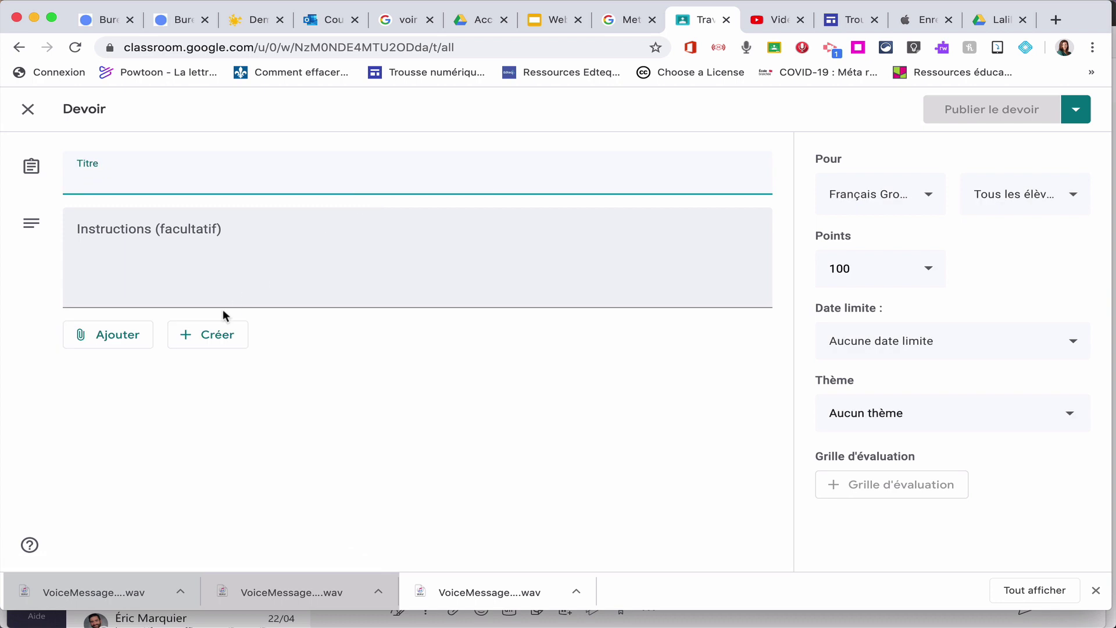
Step: Attach "Connexion Parents et enfants à Lalilo" to the assignment from the shared drive folder APO > 2019-2020 > Corona > Lalilo
{"action": "left_click", "coordinate": [125, 336]}
{"action": "left_click", "coordinate": [126, 364]}
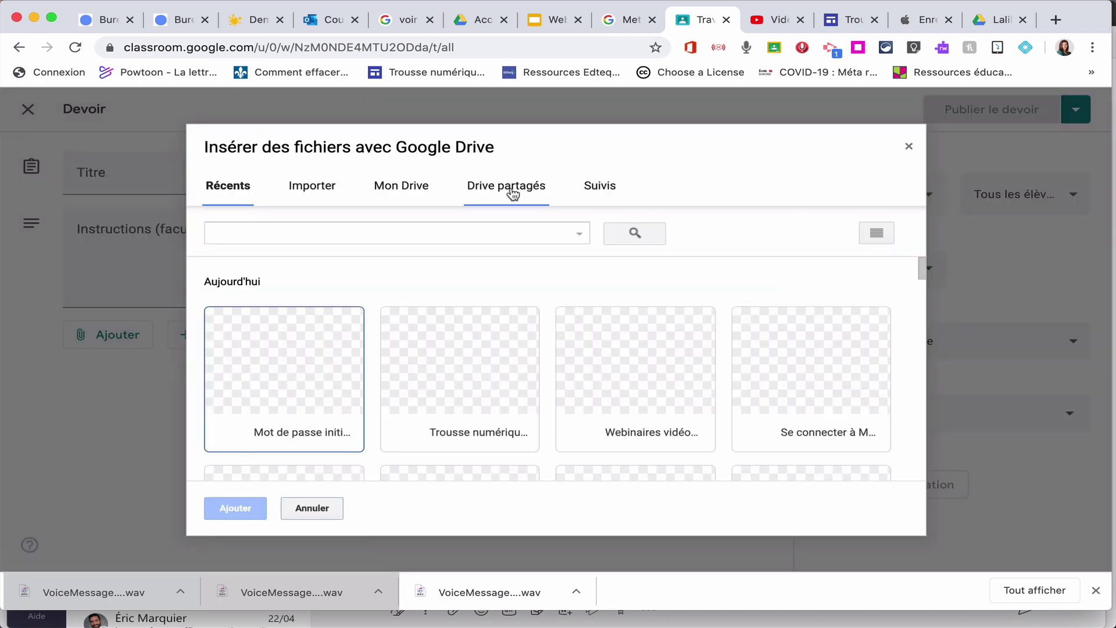
{"action": "left_click", "coordinate": [511, 189]}
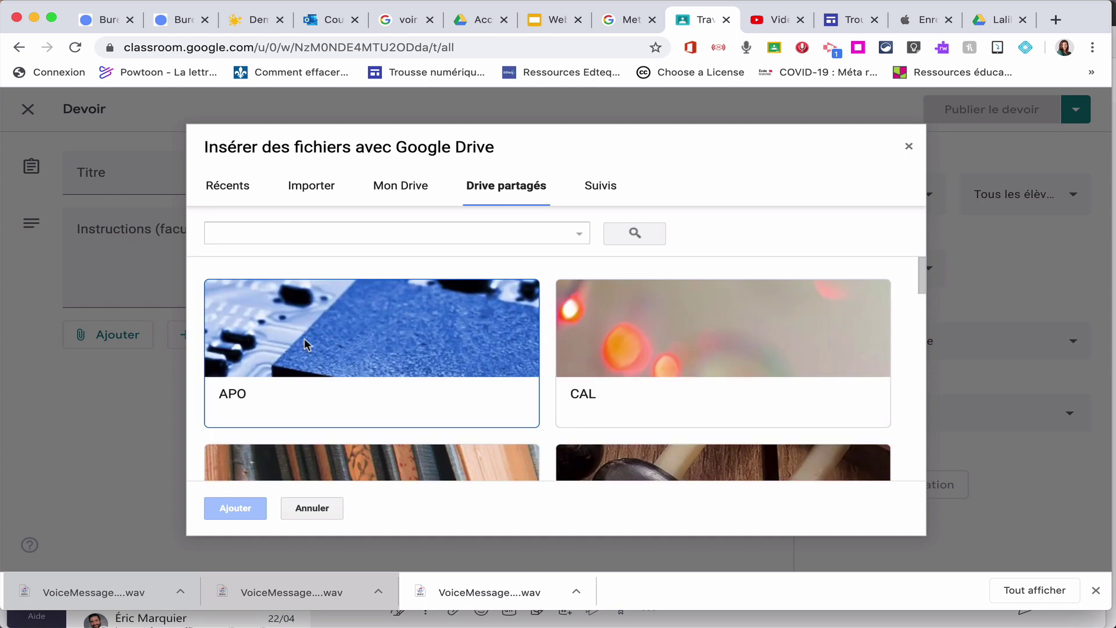
{"action": "left_click", "coordinate": [242, 395]}
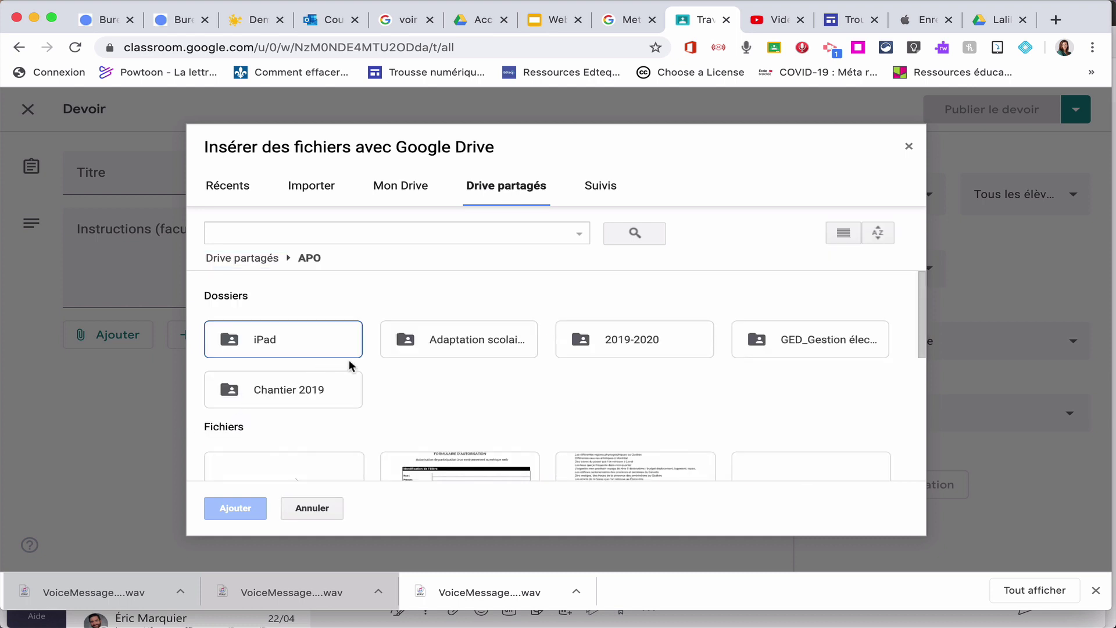
{"action": "double_click", "coordinate": [590, 344]}
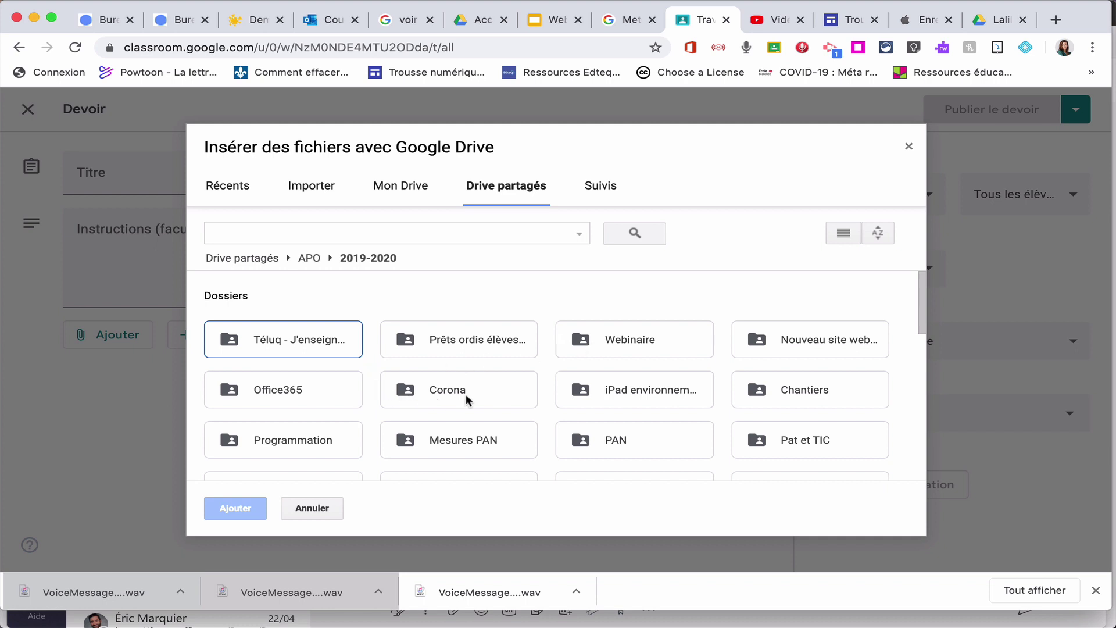
{"action": "double_click", "coordinate": [467, 398]}
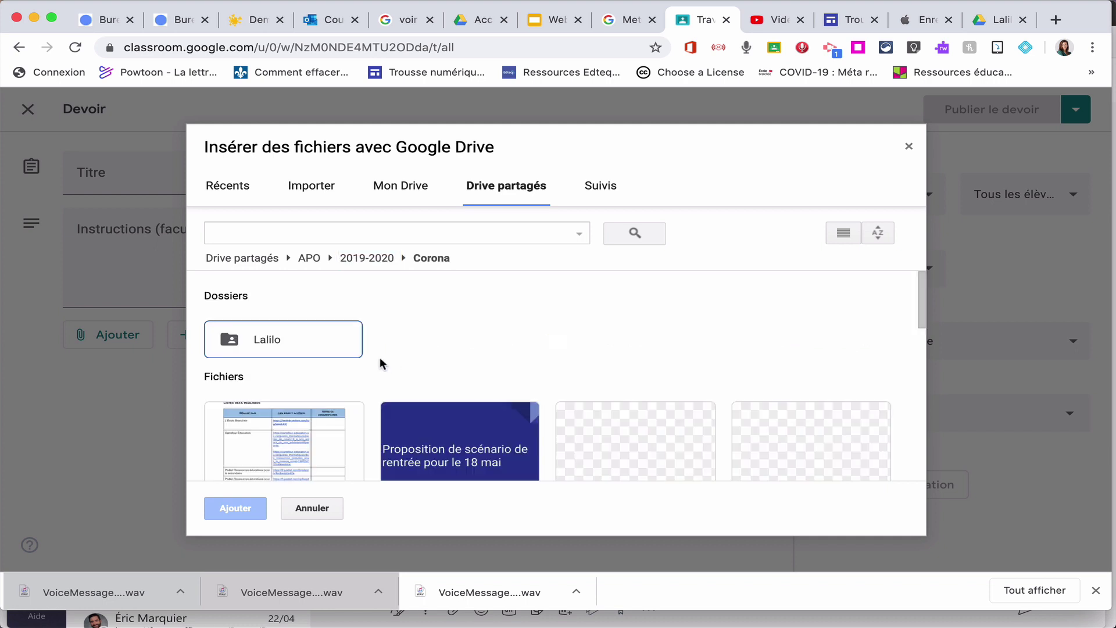
{"action": "double_click", "coordinate": [277, 346]}
{"action": "left_click", "coordinate": [306, 372]}
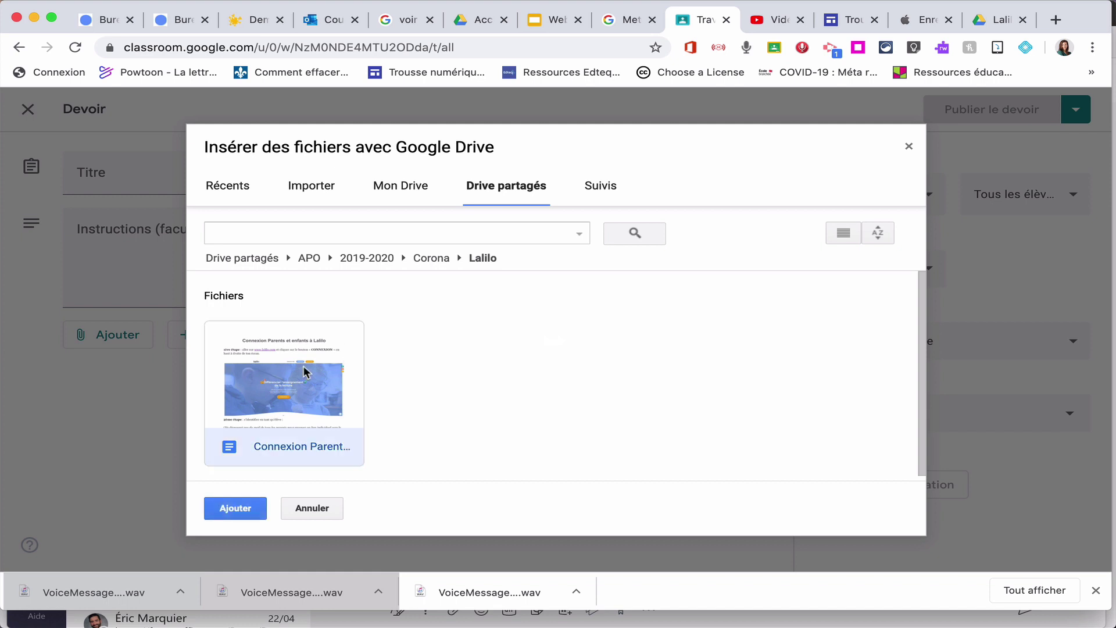
{"action": "left_click", "coordinate": [235, 511]}
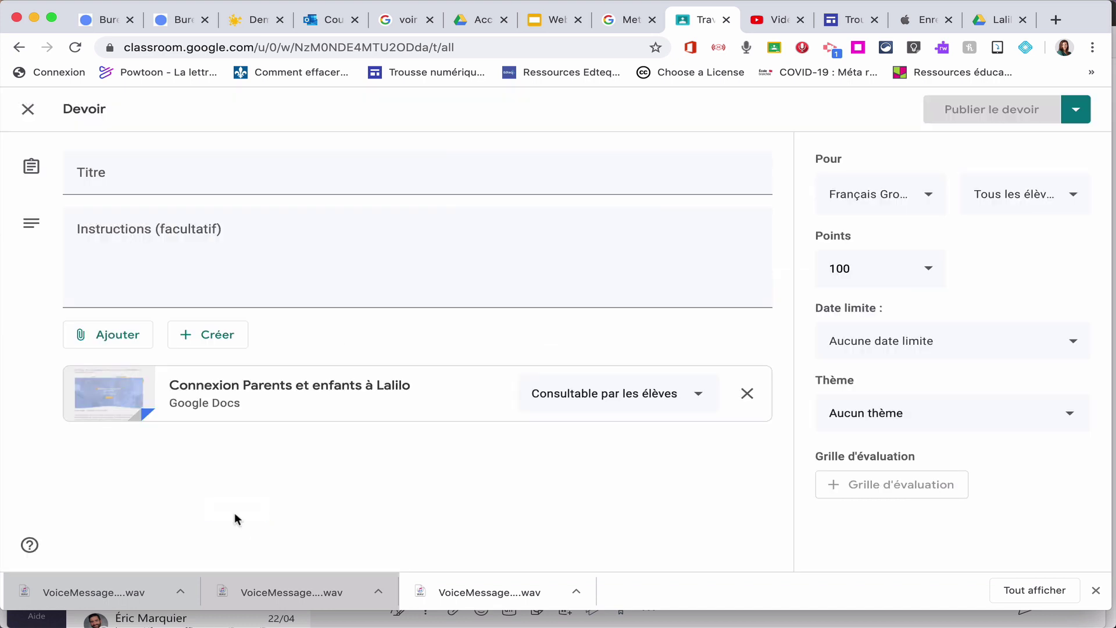
Step: Set the attached document's student access to "Modifiable par les élèves", and change it to "Faire une copie par élève"
{"action": "left_click", "coordinate": [697, 399]}
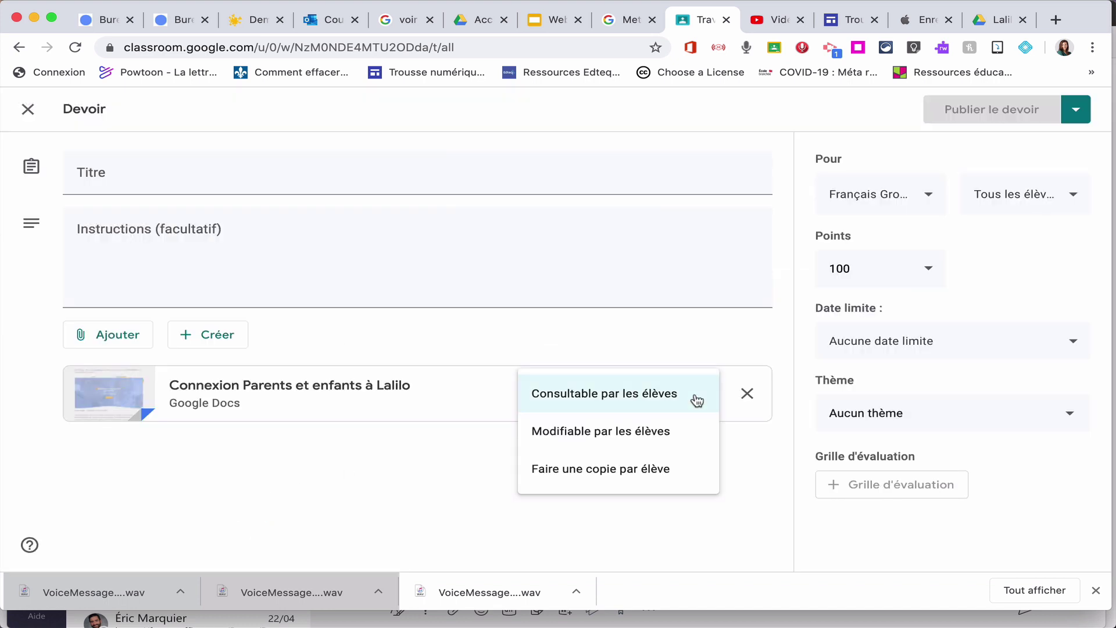
{"action": "left_click", "coordinate": [630, 443]}
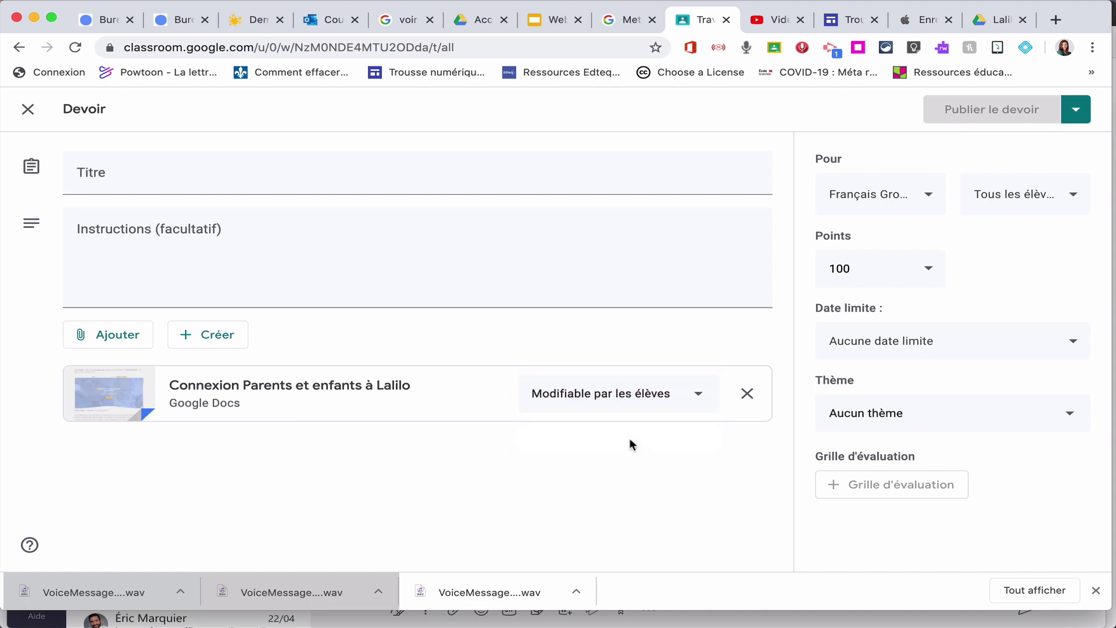
{"action": "left_click", "coordinate": [677, 403]}
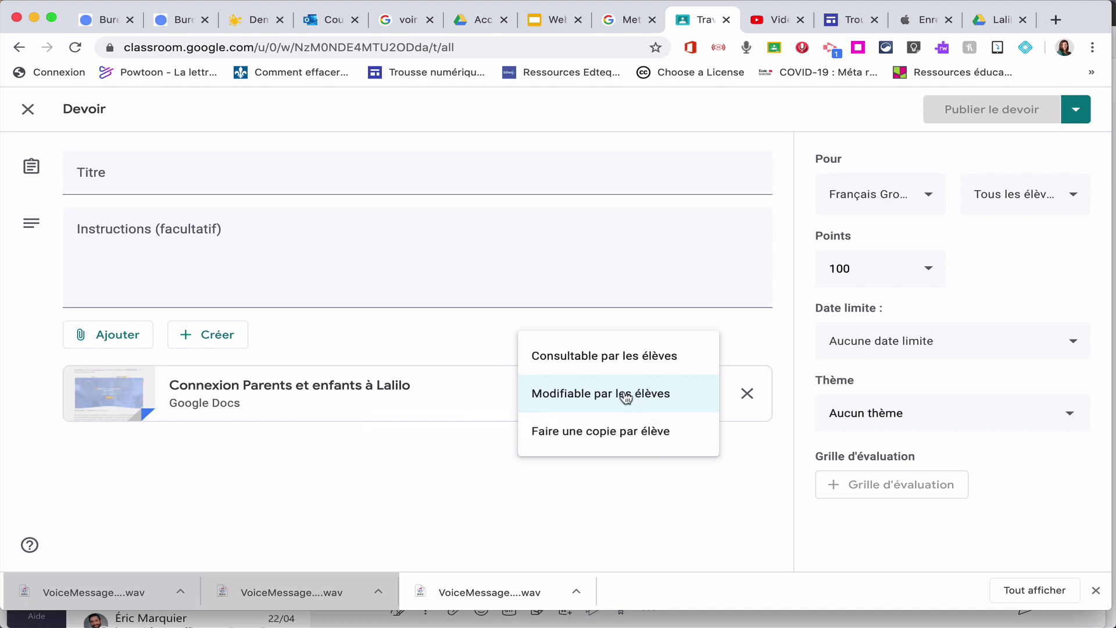
{"action": "left_click", "coordinate": [617, 440]}
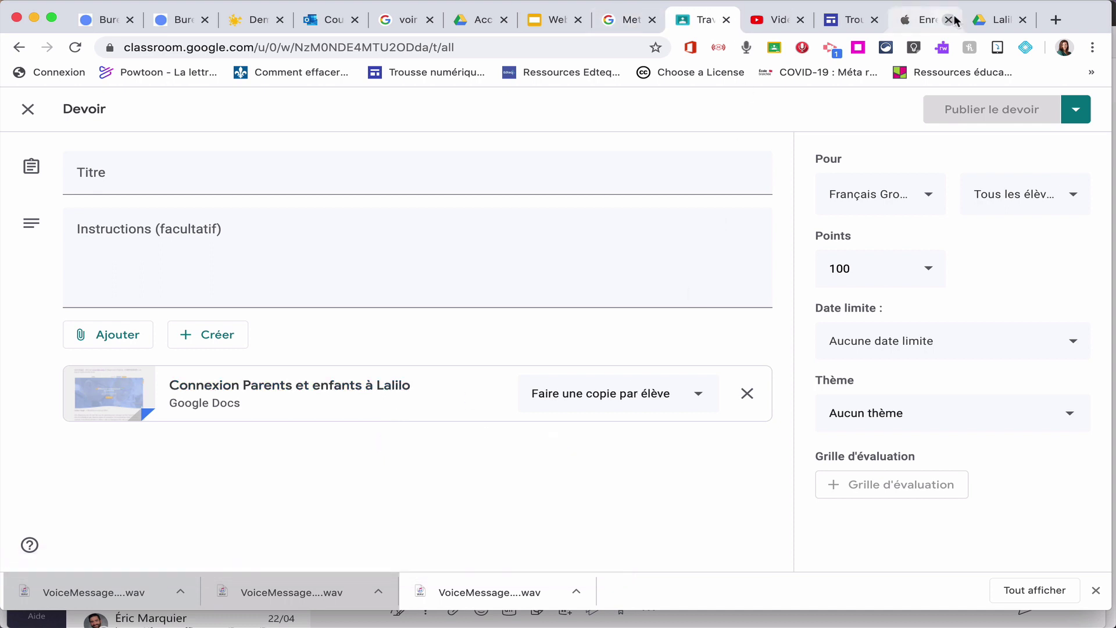
Step: Open the Lalilo connection document from the shared Drive folder and start a copy named "Connexion Parents et enfants à Lalilo"
{"action": "left_click", "coordinate": [995, 20]}
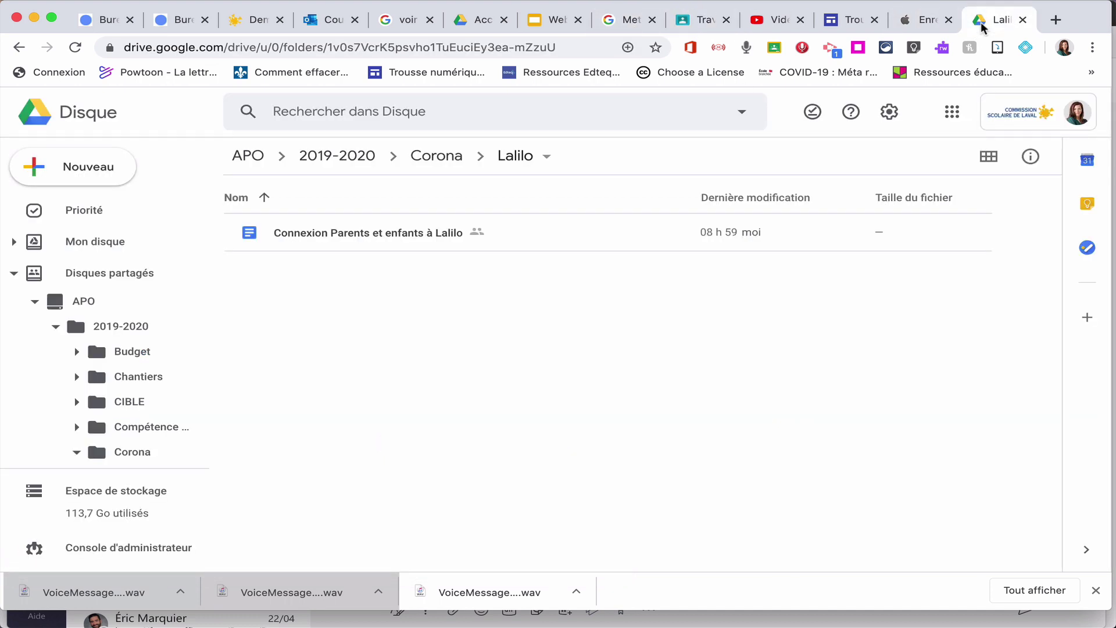
{"action": "double_click", "coordinate": [370, 234]}
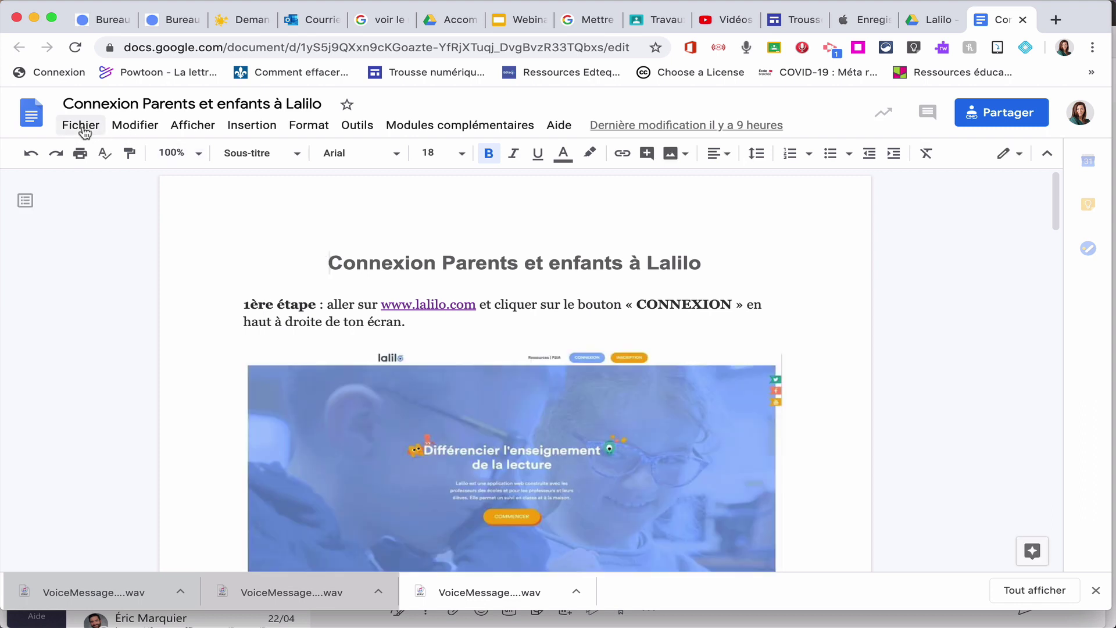
{"action": "left_click", "coordinate": [82, 126]}
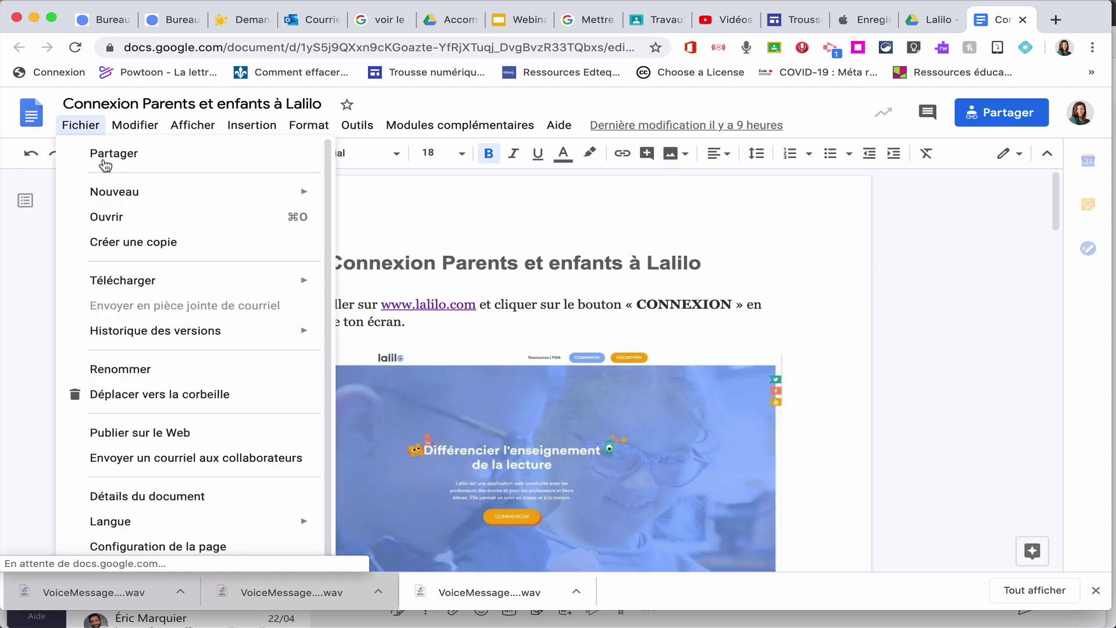
{"action": "left_click", "coordinate": [149, 243]}
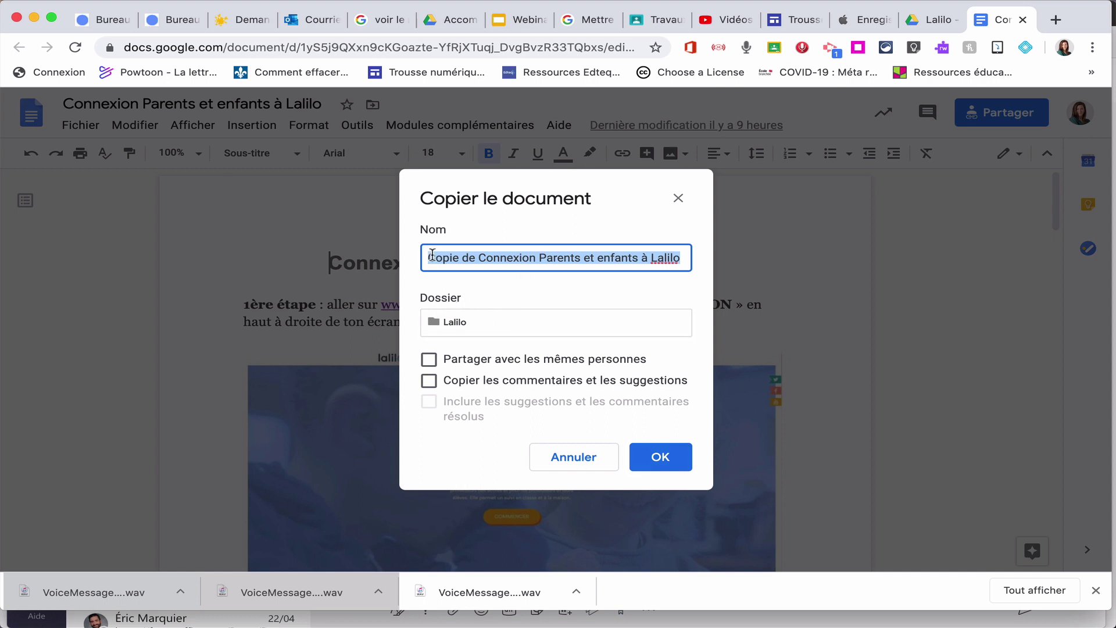
{"action": "left_click", "coordinate": [461, 257]}
{"action": "left_click_drag", "start_coordinate": [480, 257], "coordinate": [417, 266]}
{"action": "key", "text": "BackSpace"}
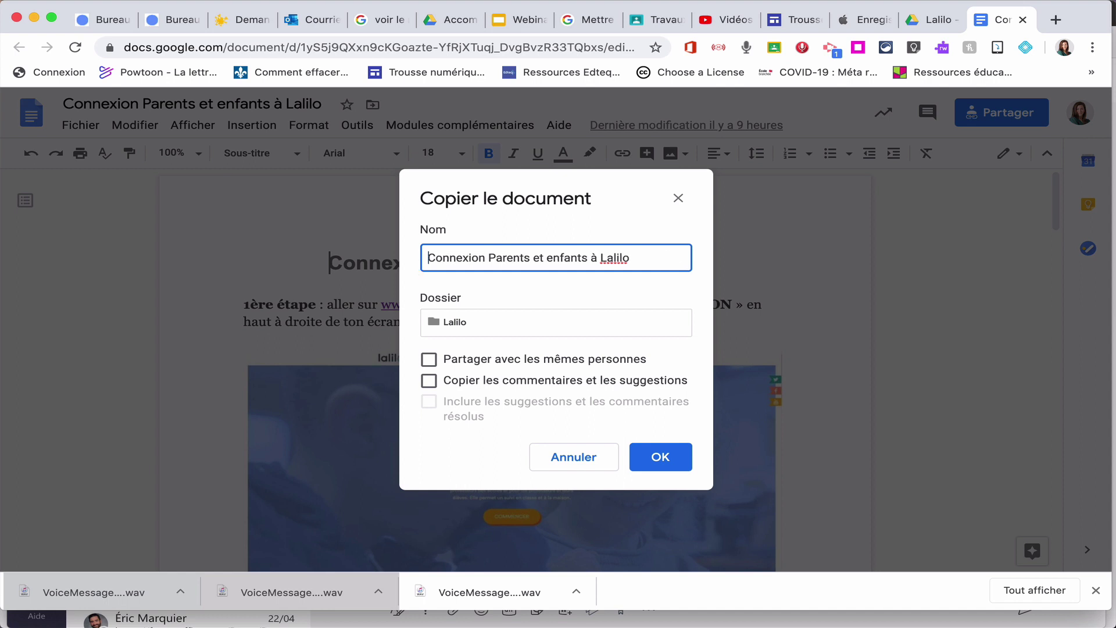
Step: Save the copy in the Accompagnements-école folder of Mon disque and view that folder in Google Drive
{"action": "left_click", "coordinate": [448, 323]}
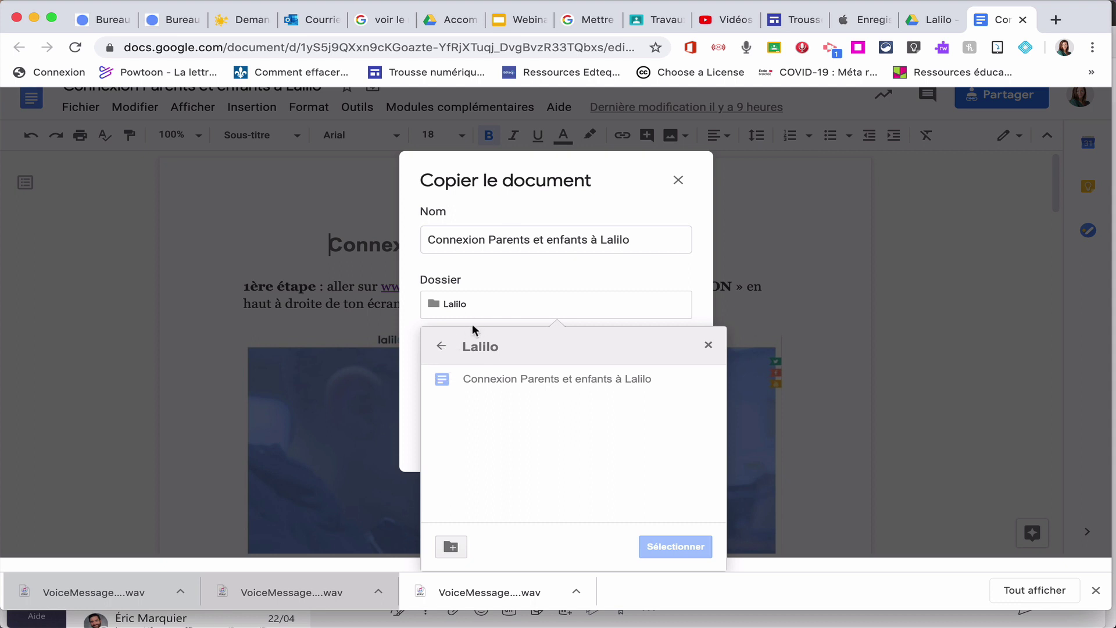
{"action": "left_click", "coordinate": [440, 348]}
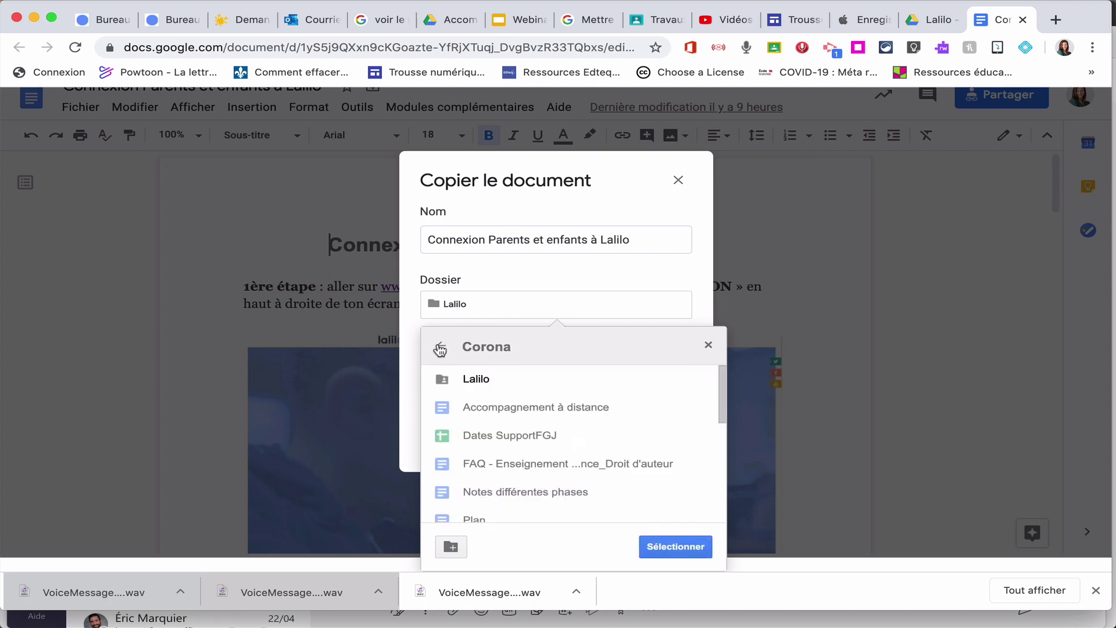
{"action": "left_click", "coordinate": [442, 350]}
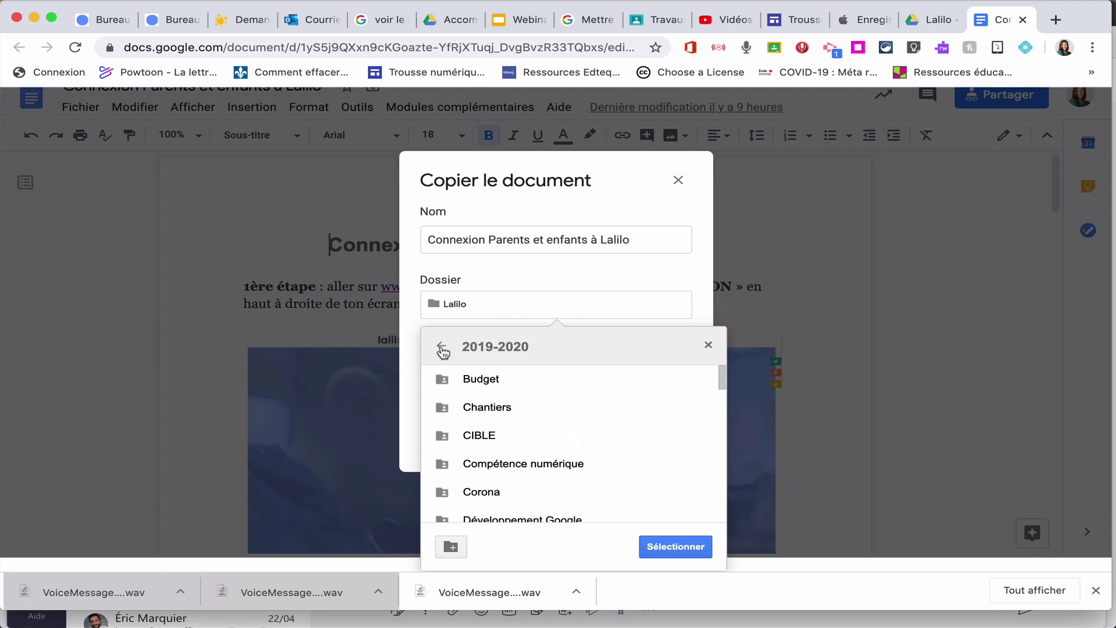
{"action": "left_click", "coordinate": [442, 349]}
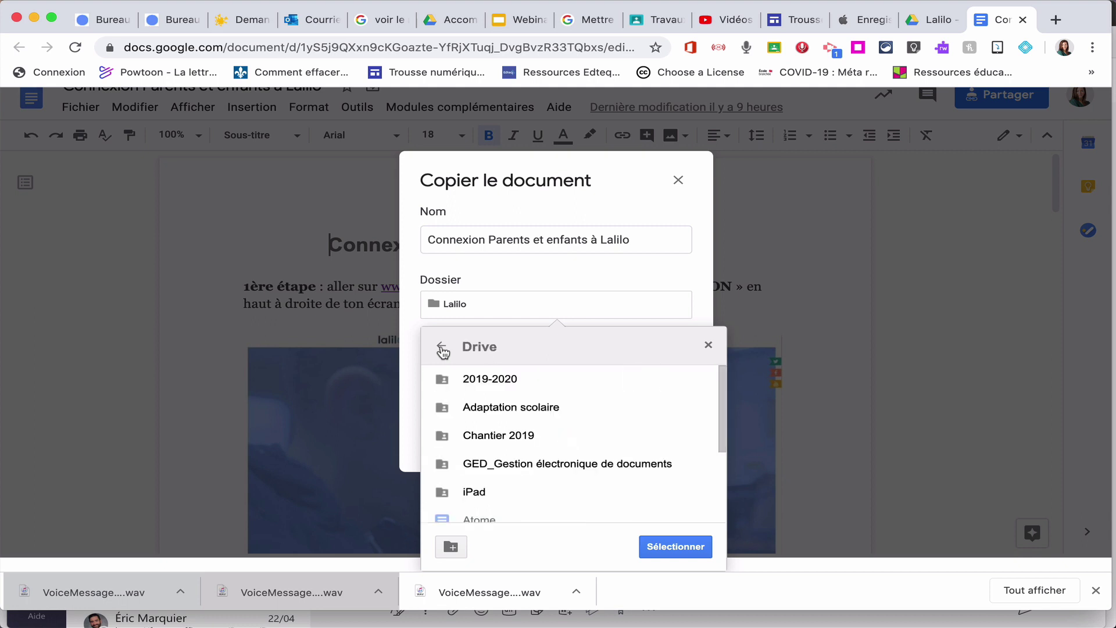
{"action": "left_click", "coordinate": [441, 349]}
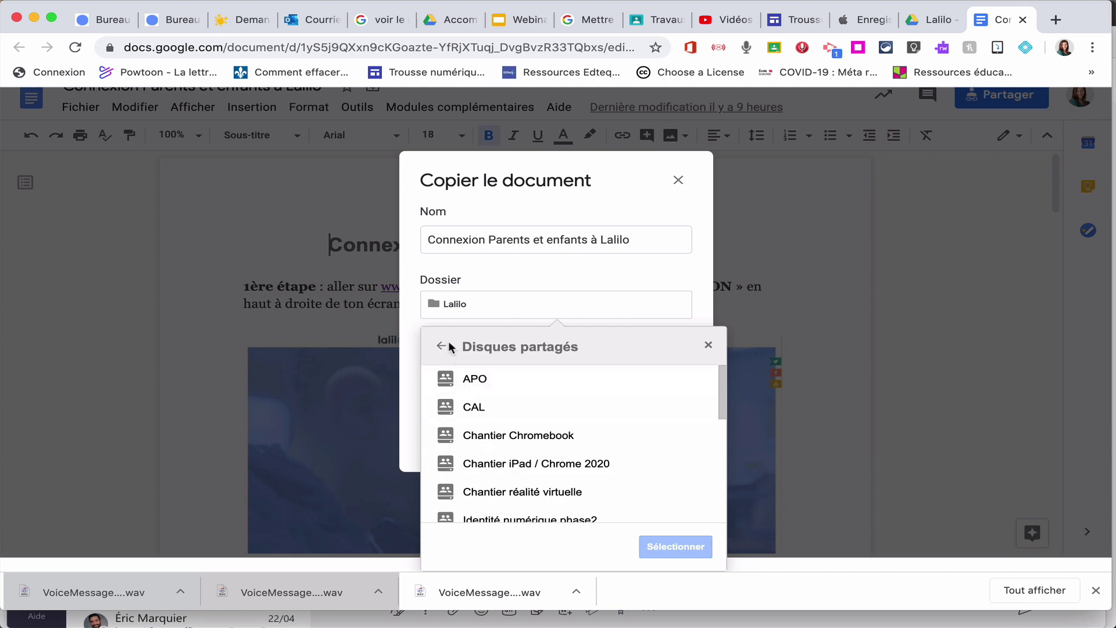
{"action": "left_click", "coordinate": [441, 347]}
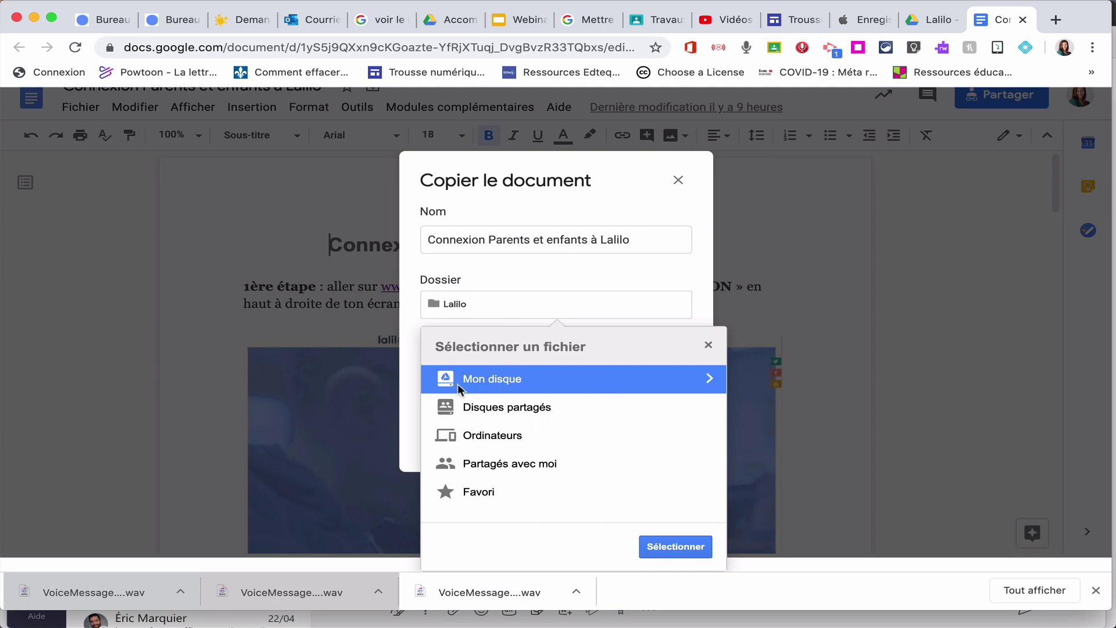
{"action": "left_click", "coordinate": [708, 379]}
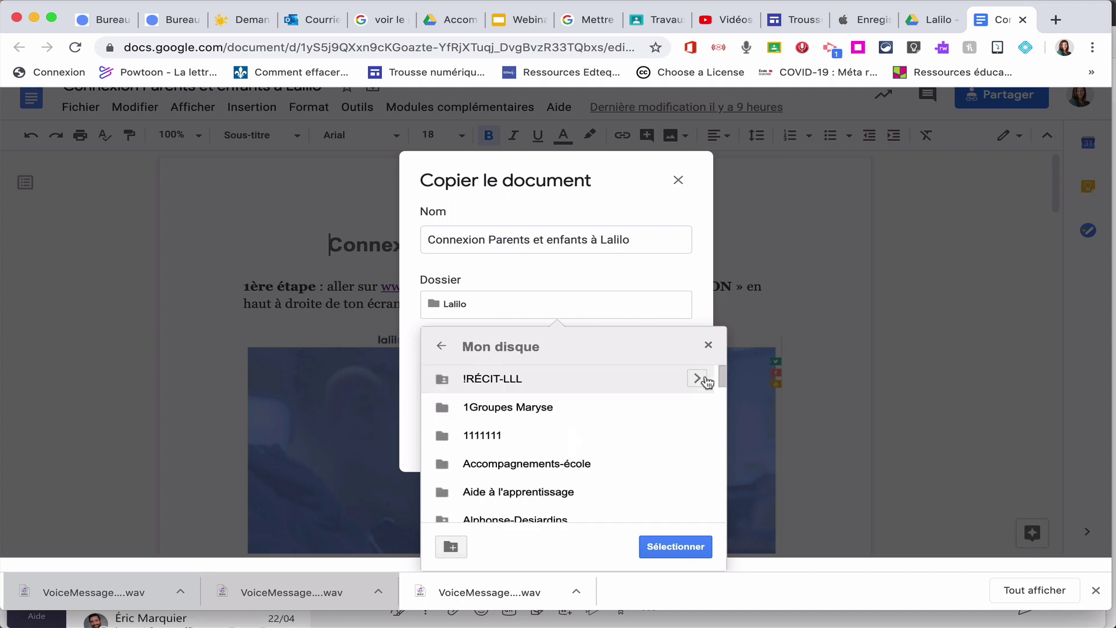
{"action": "left_click", "coordinate": [546, 465]}
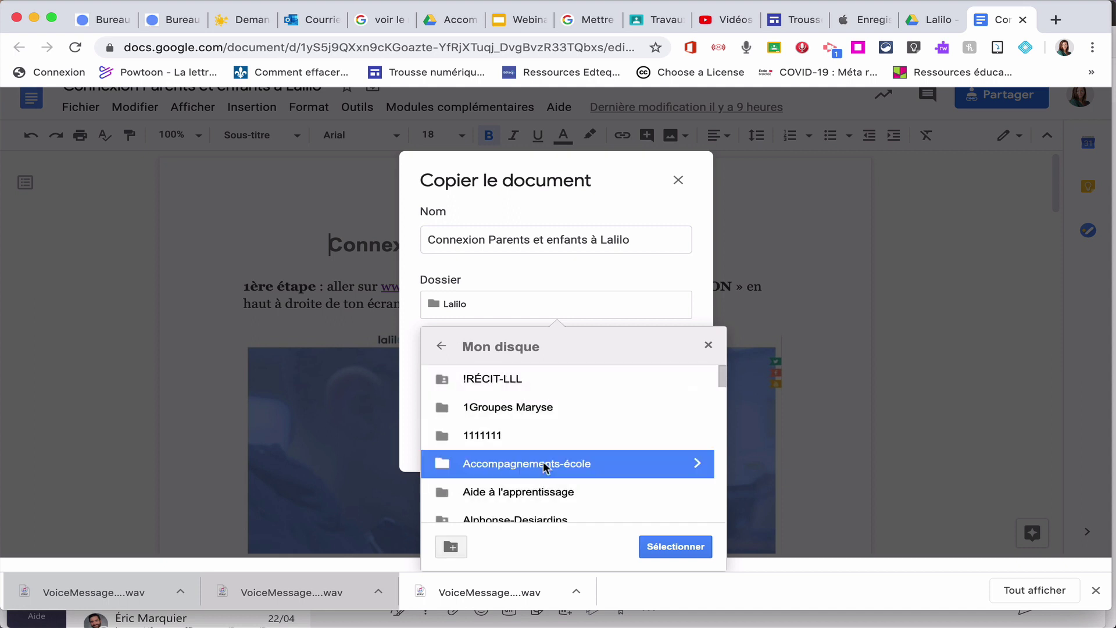
{"action": "left_click", "coordinate": [677, 547]}
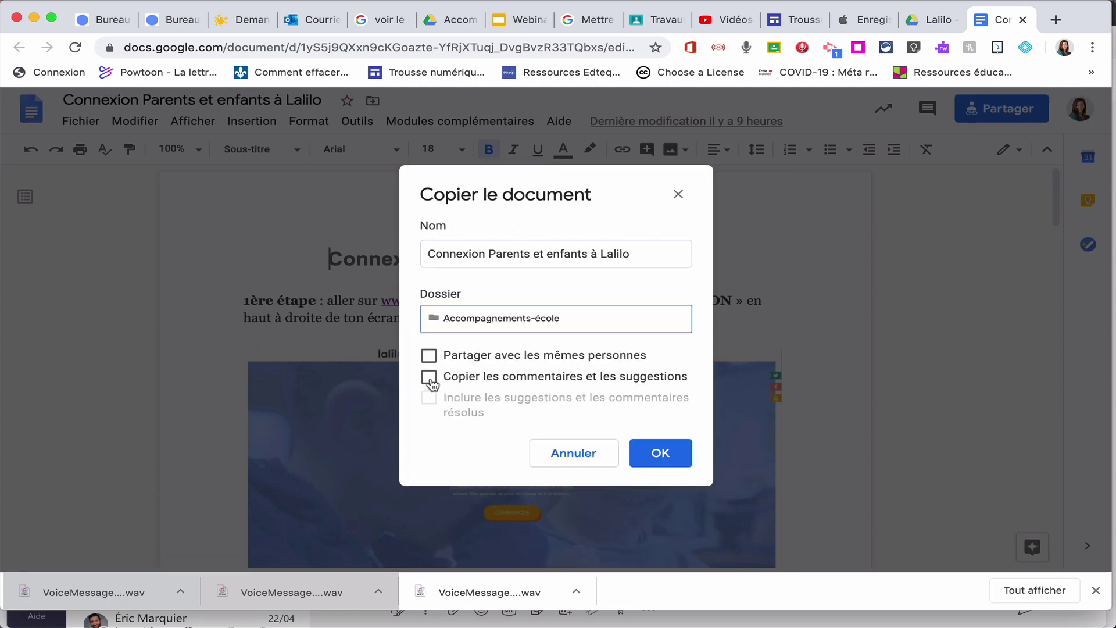
{"action": "left_click", "coordinate": [670, 454]}
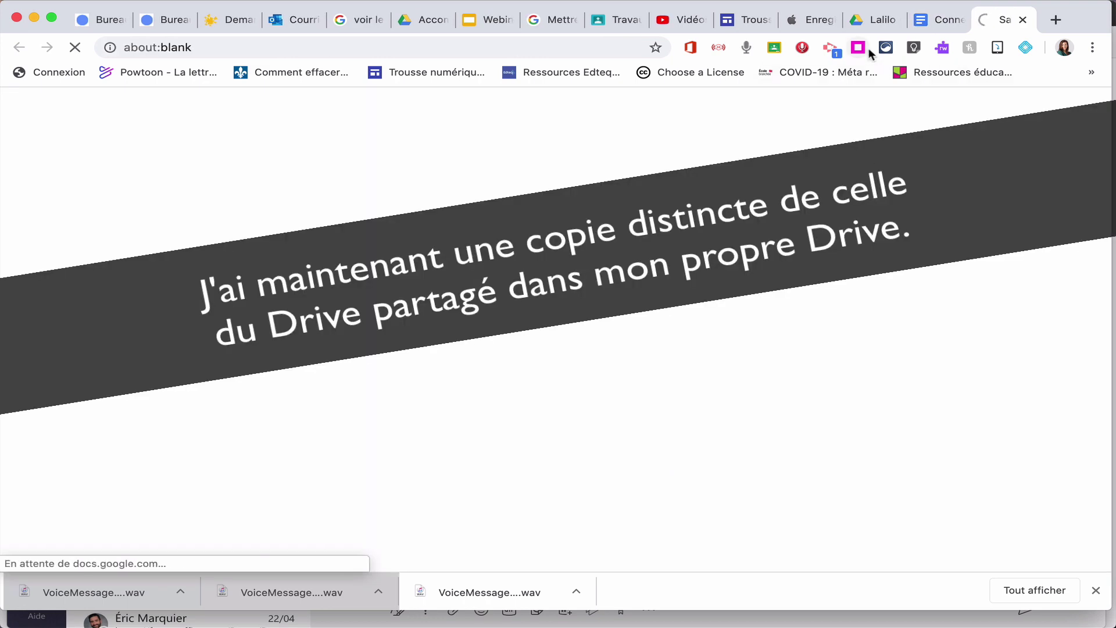
{"action": "left_click", "coordinate": [419, 20]}
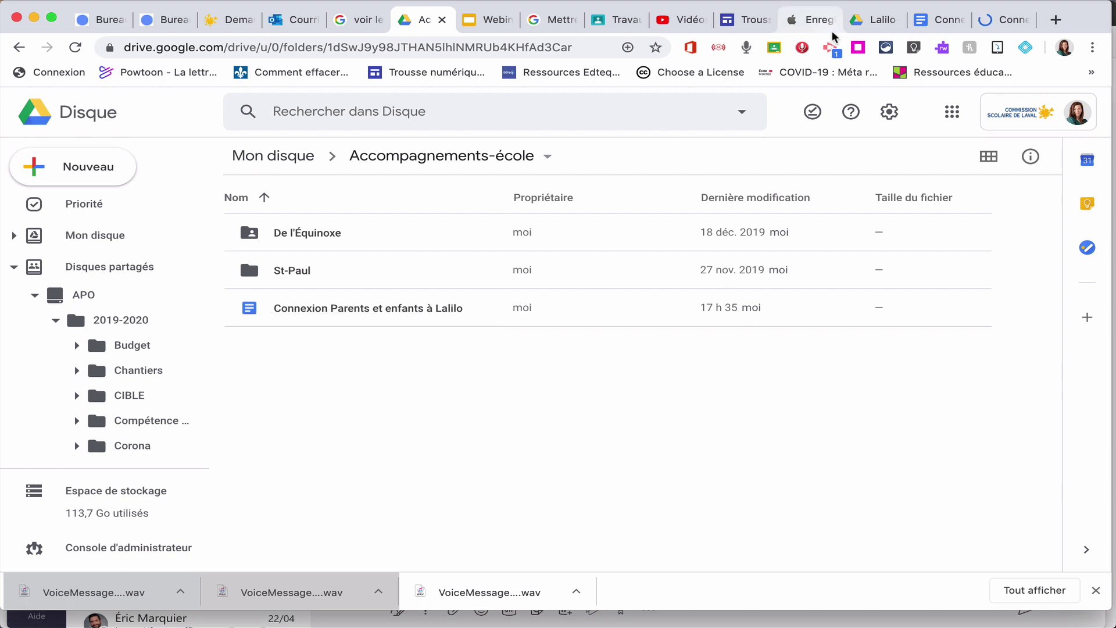
Step: In the Classroom assignment, replace the attachment with the "Connexion Parents et enfants à Lalilo" copy from Mon Drive > Accompagnements-école and show its student access options
{"action": "left_click", "coordinate": [607, 24]}
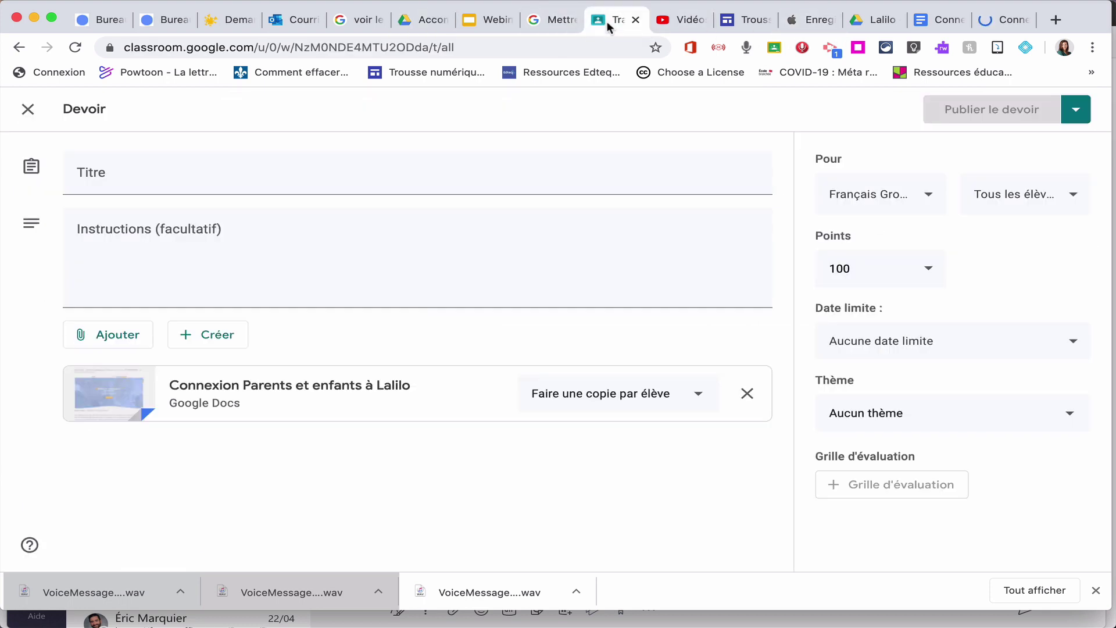
{"action": "left_click", "coordinate": [747, 394]}
{"action": "left_click", "coordinate": [111, 336]}
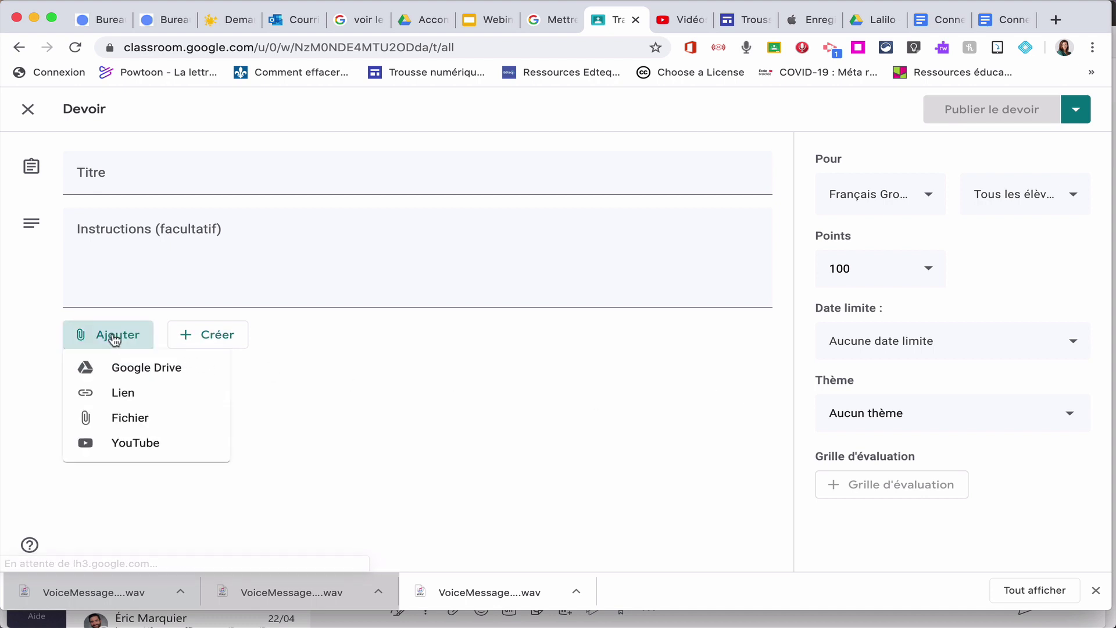
{"action": "left_click", "coordinate": [126, 371]}
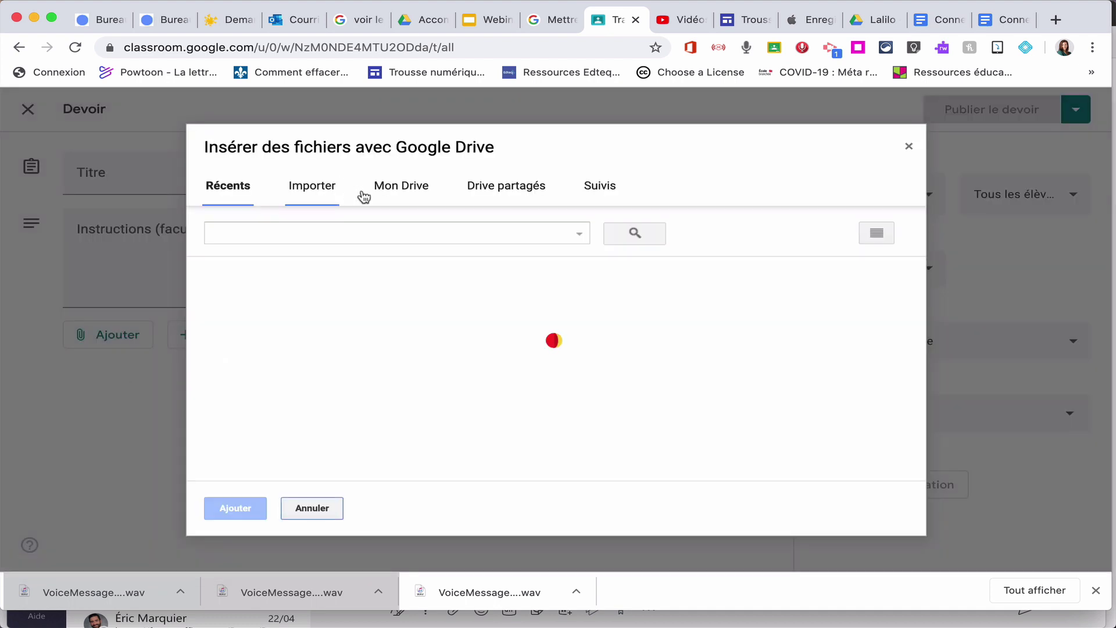
{"action": "left_click", "coordinate": [401, 192]}
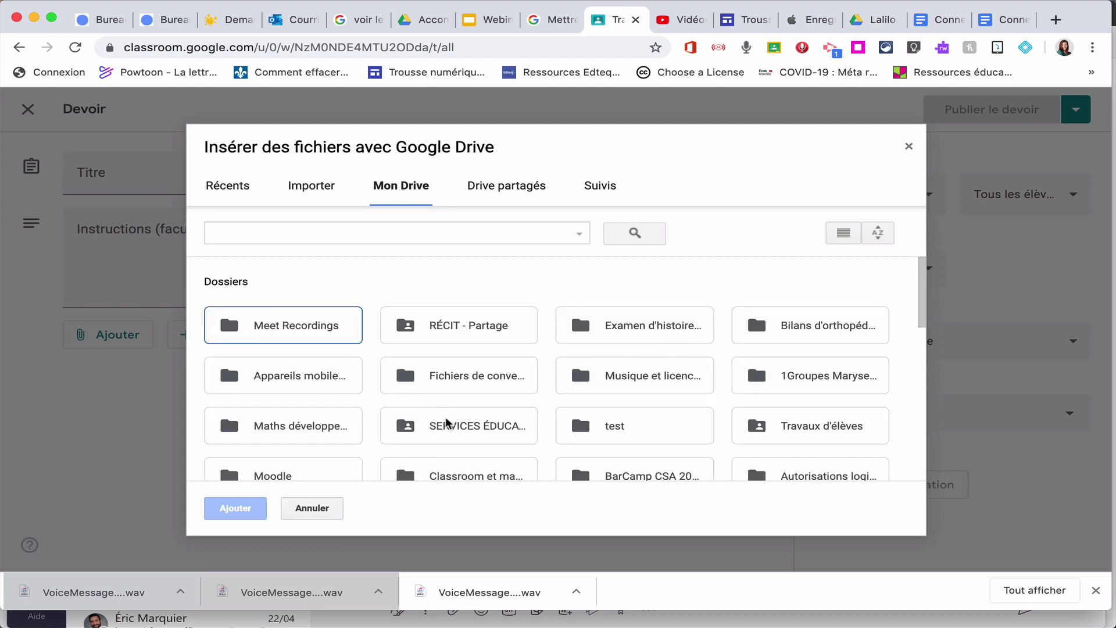
{"action": "scroll", "coordinate": [446, 422], "scroll_direction": "down", "scroll_amount": 4}
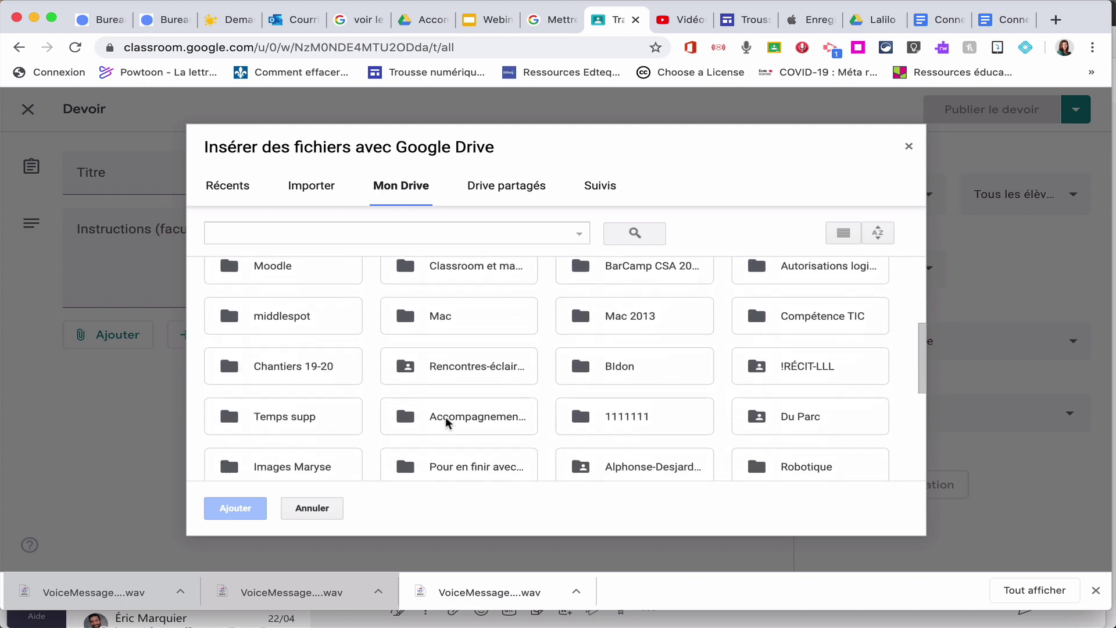
{"action": "double_click", "coordinate": [468, 416]}
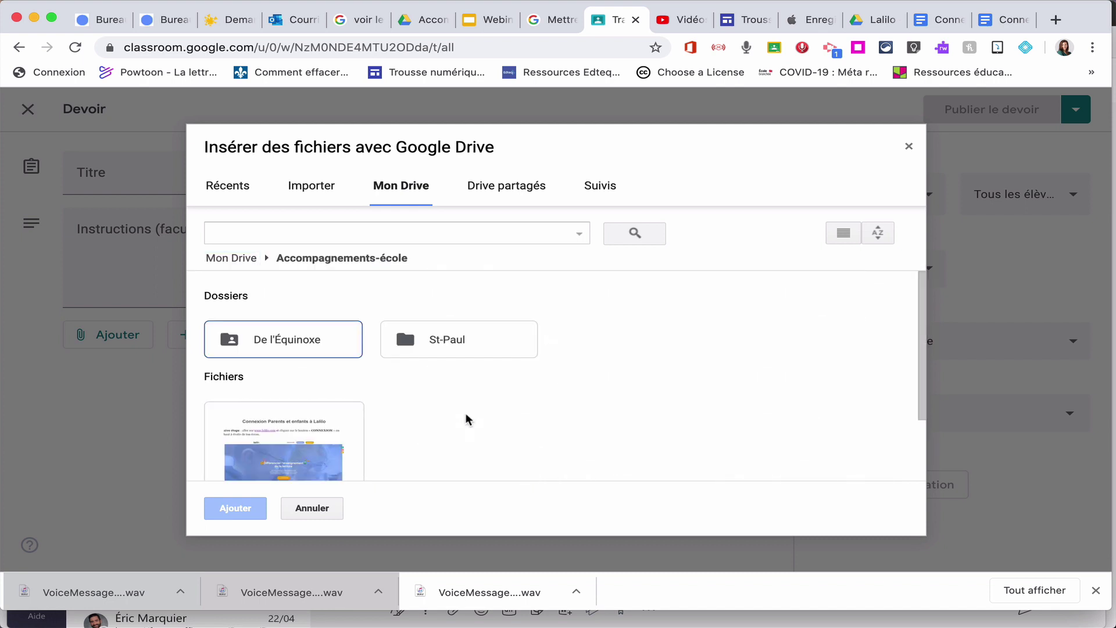
{"action": "scroll", "coordinate": [302, 429], "scroll_direction": "down", "scroll_amount": 2}
{"action": "left_click", "coordinate": [307, 411]}
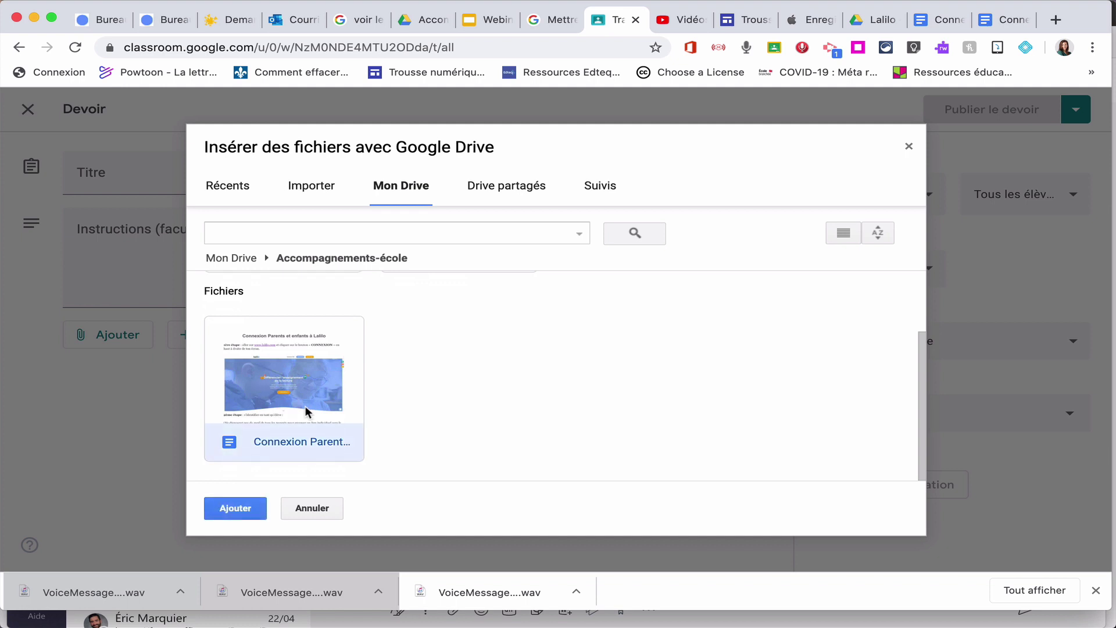
{"action": "left_click", "coordinate": [229, 507]}
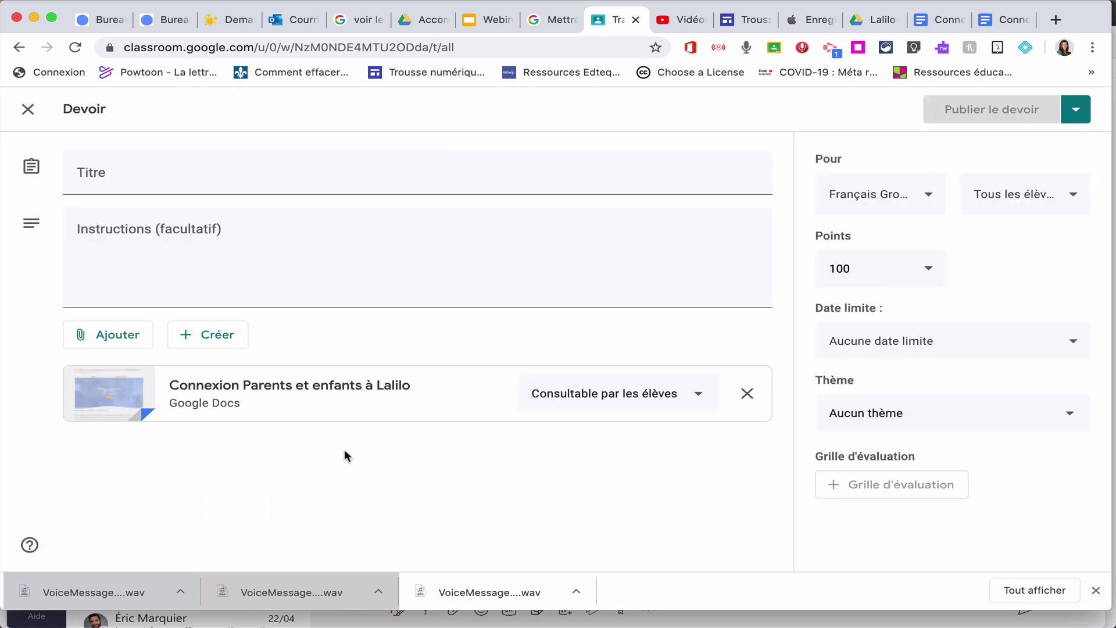
{"action": "left_click", "coordinate": [625, 403]}
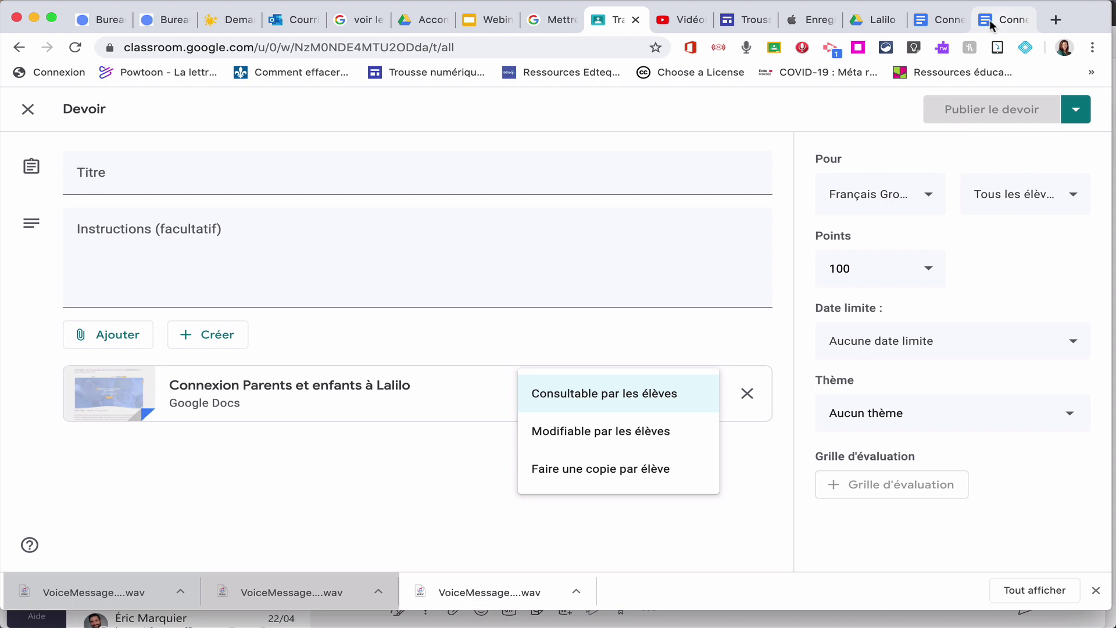
Step: Open the original "Connexion Parents et enfants à Lalilo" document from the shared drive's Lalilo folder in Google Drive and display its version history
{"action": "left_click", "coordinate": [869, 21]}
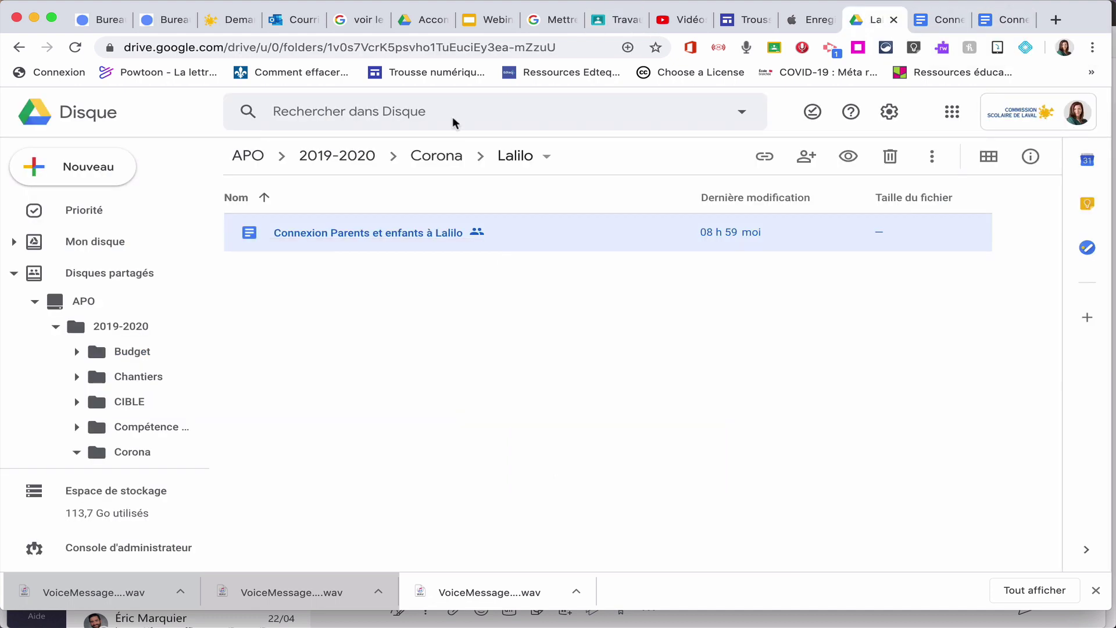
{"action": "double_click", "coordinate": [305, 235]}
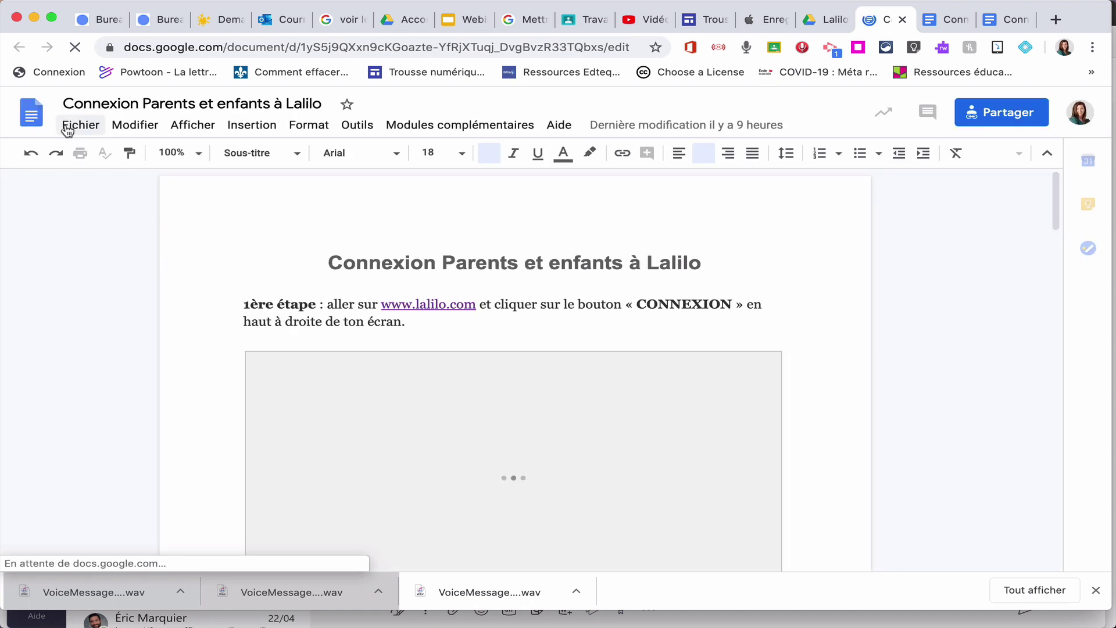
{"action": "left_click", "coordinate": [68, 125]}
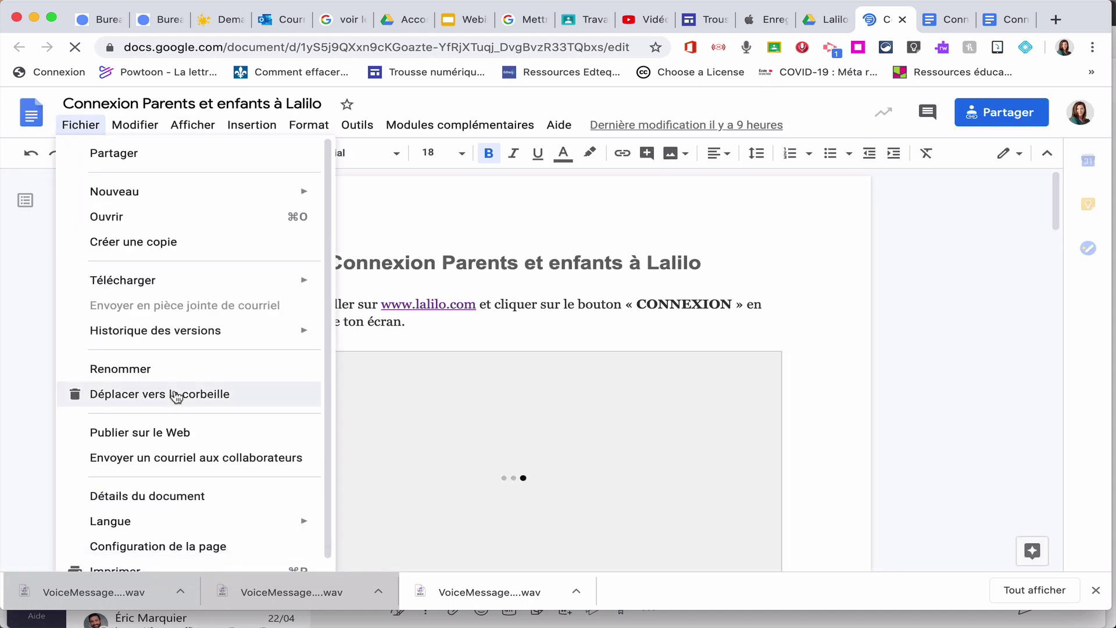
{"action": "scroll", "coordinate": [180, 366], "scroll_direction": "down", "scroll_amount": 1}
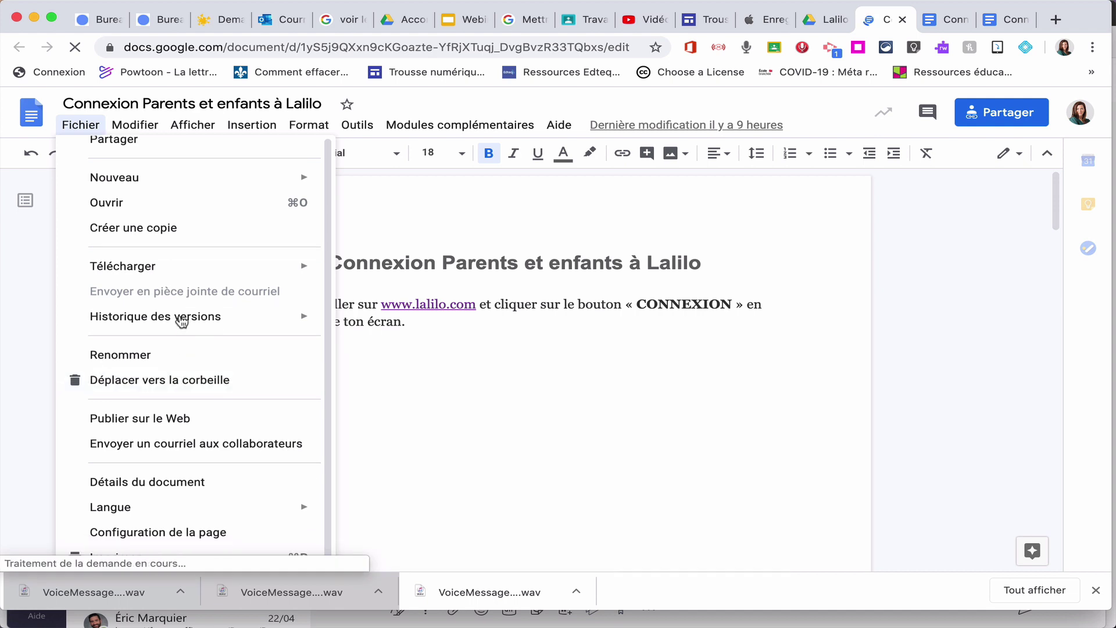
{"action": "mouse_move", "coordinate": [195, 317]}
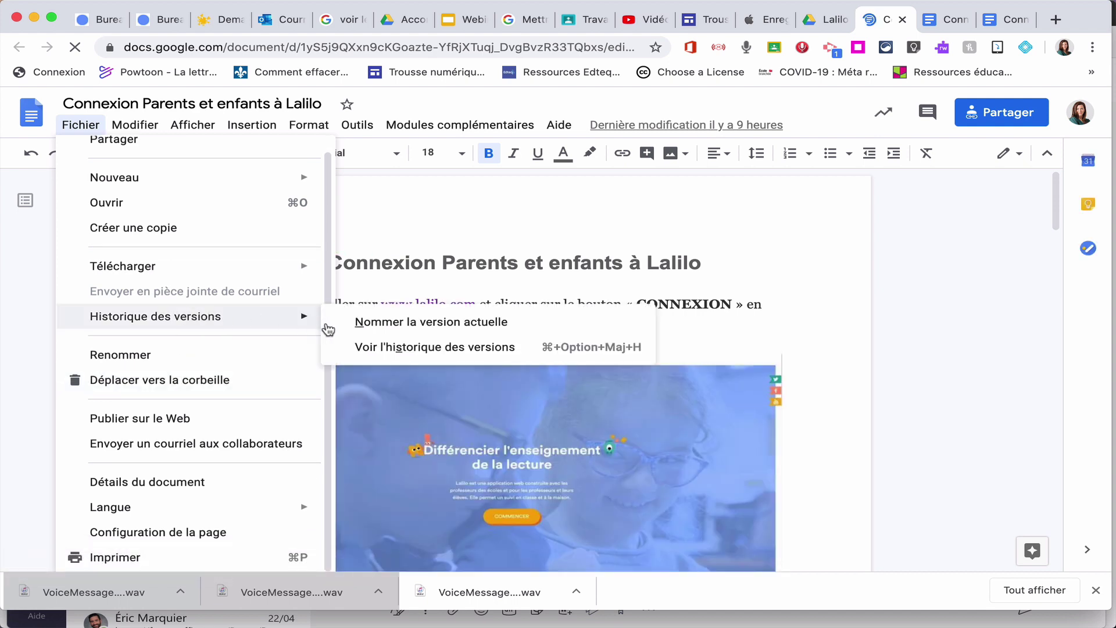
{"action": "left_click", "coordinate": [388, 349]}
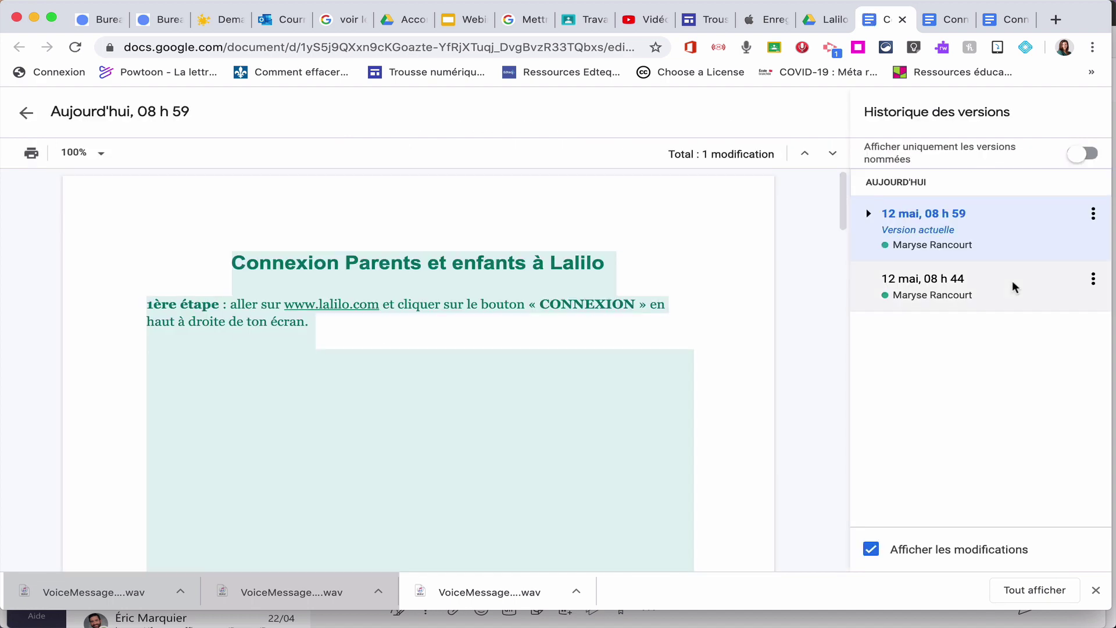